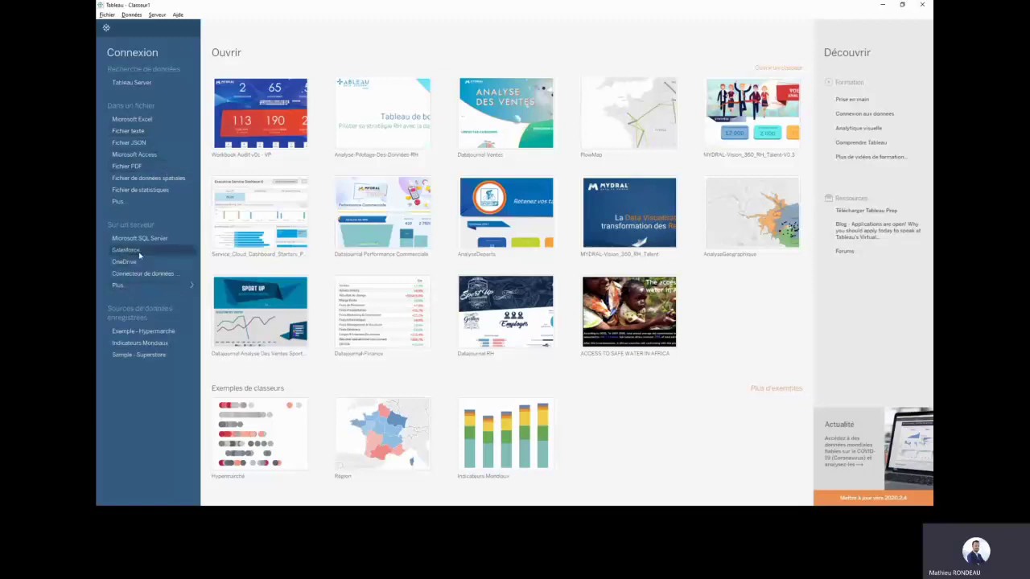
- Start a Salesforce connection and sign in with the account password
left_click(139, 255)
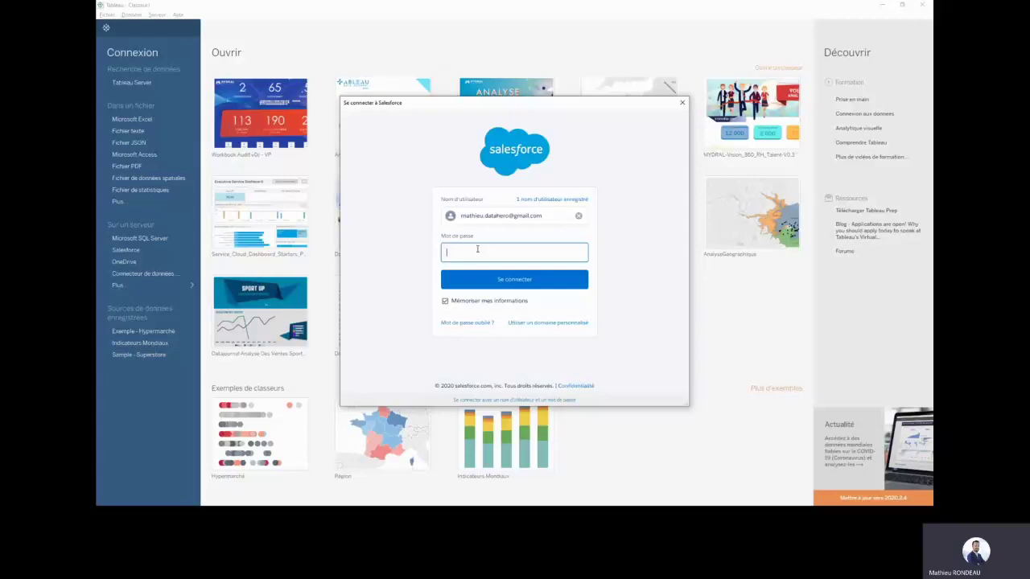
type("•••••••••")
left_click(505, 282)
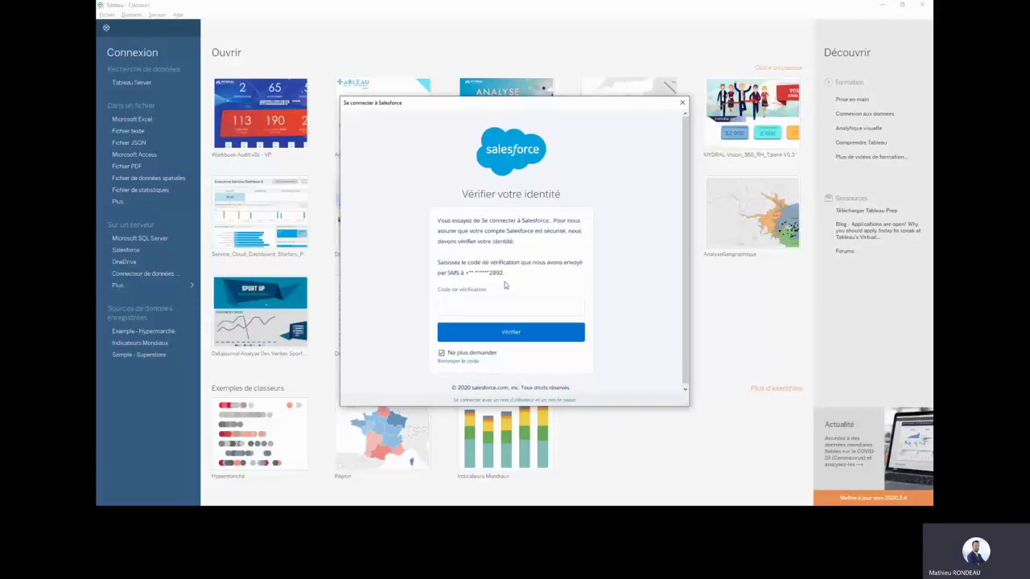
- Submit the SMS verification code and allow Tableau access to the Salesforce account
left_click(514, 305)
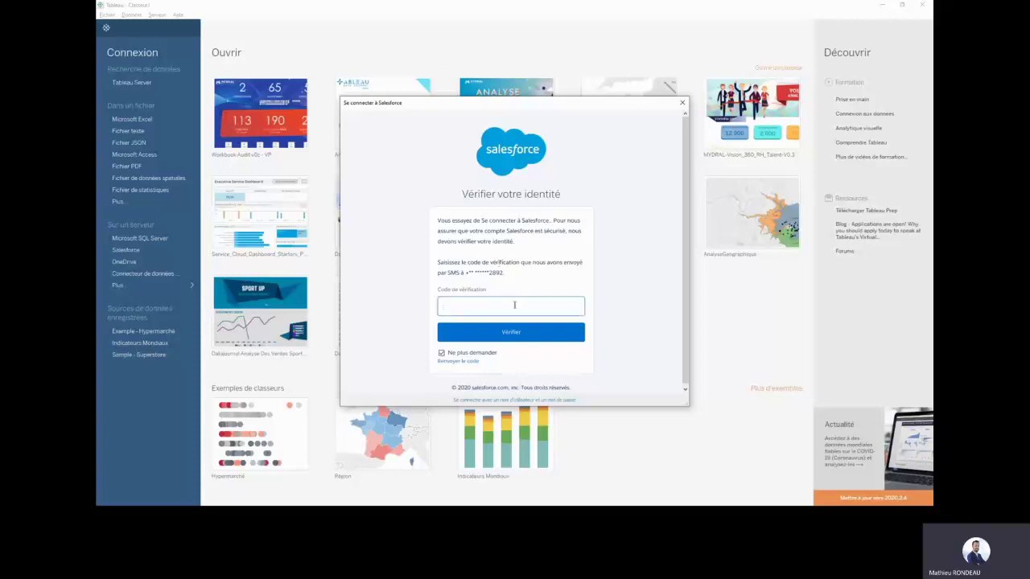
left_click(524, 332)
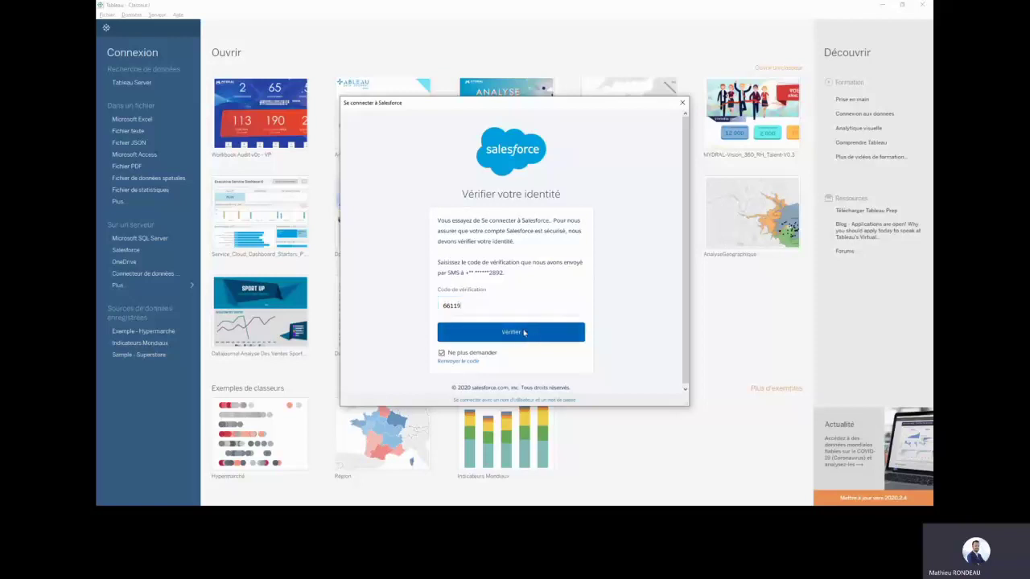
left_click(562, 307)
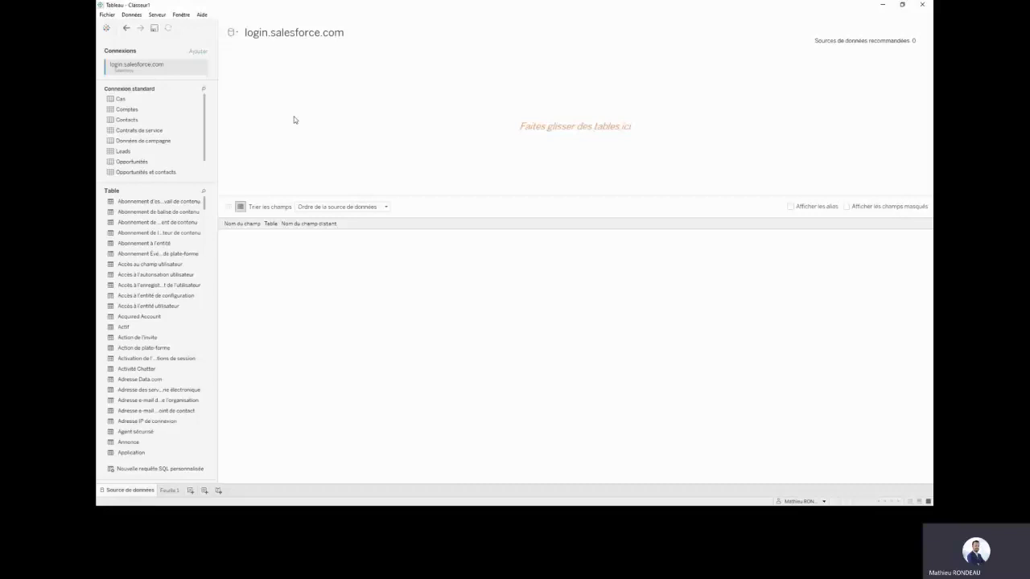
- Place the Éléments de l'opportunité table from Connexion standard onto the table area
scroll(158, 344, "down", 10)
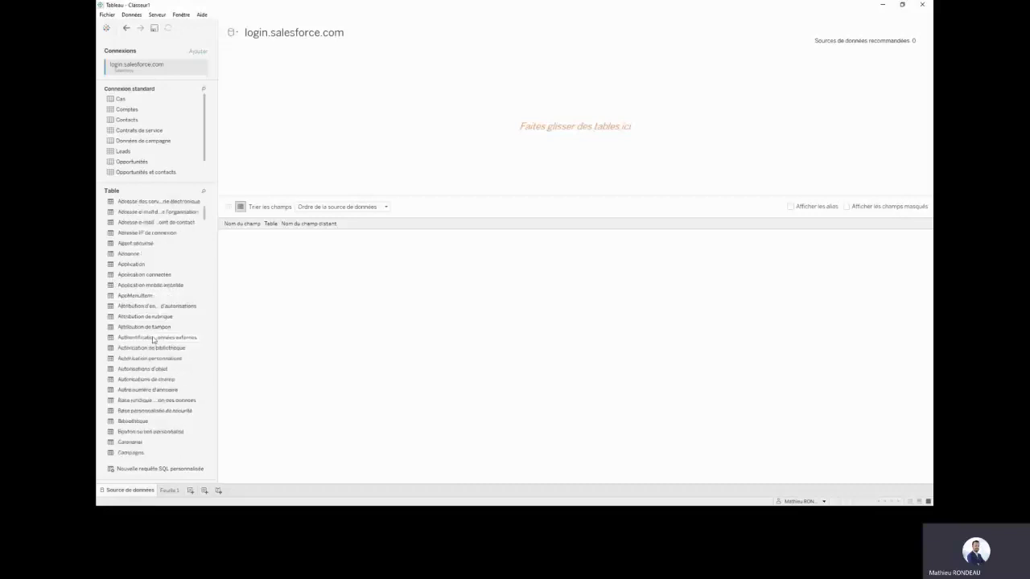
scroll(158, 343, "down", 10)
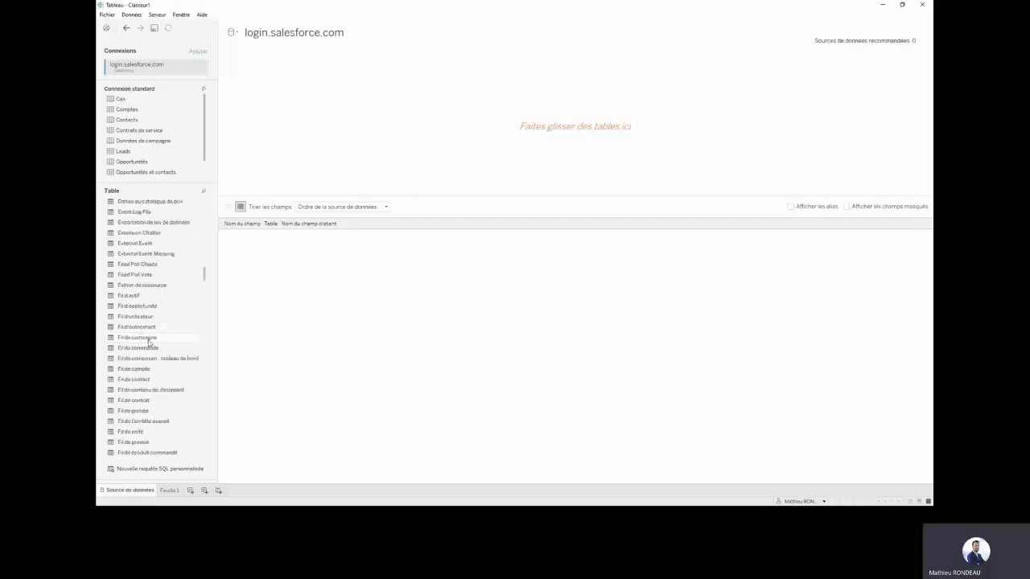
scroll(161, 148, "down", 1)
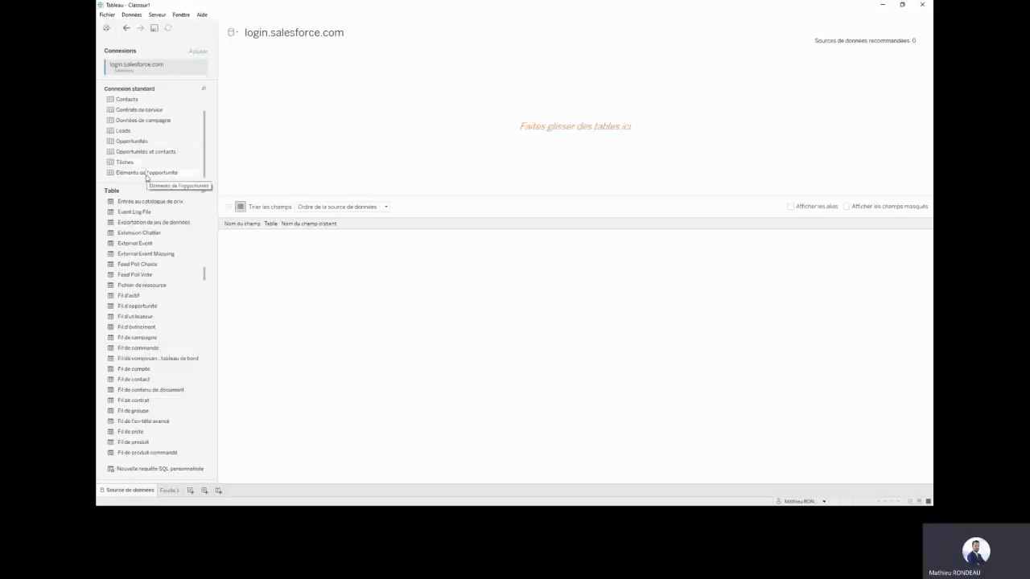
left_click_drag(146, 178, 263, 114)
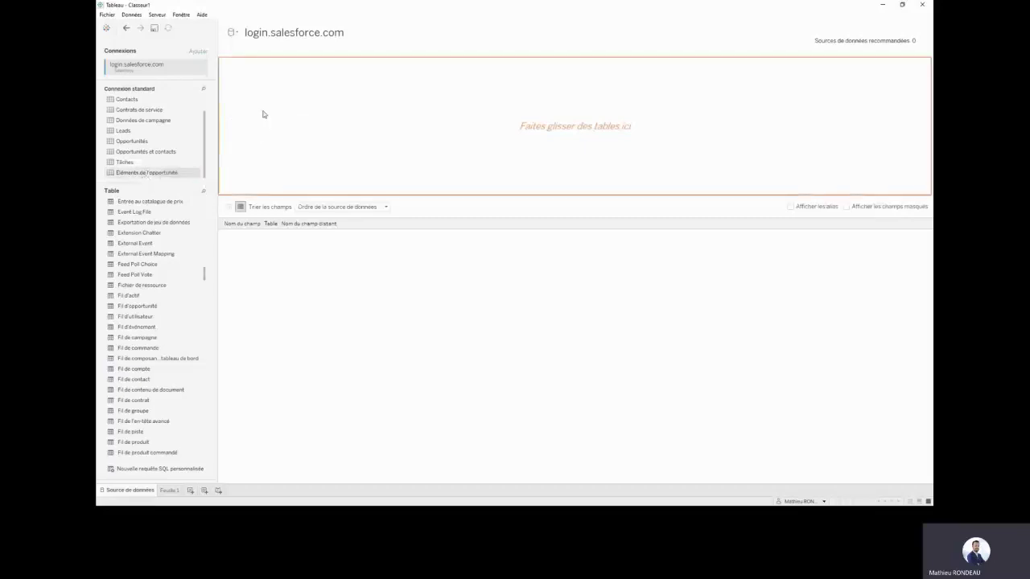
left_click_drag(262, 114, 262, 114)
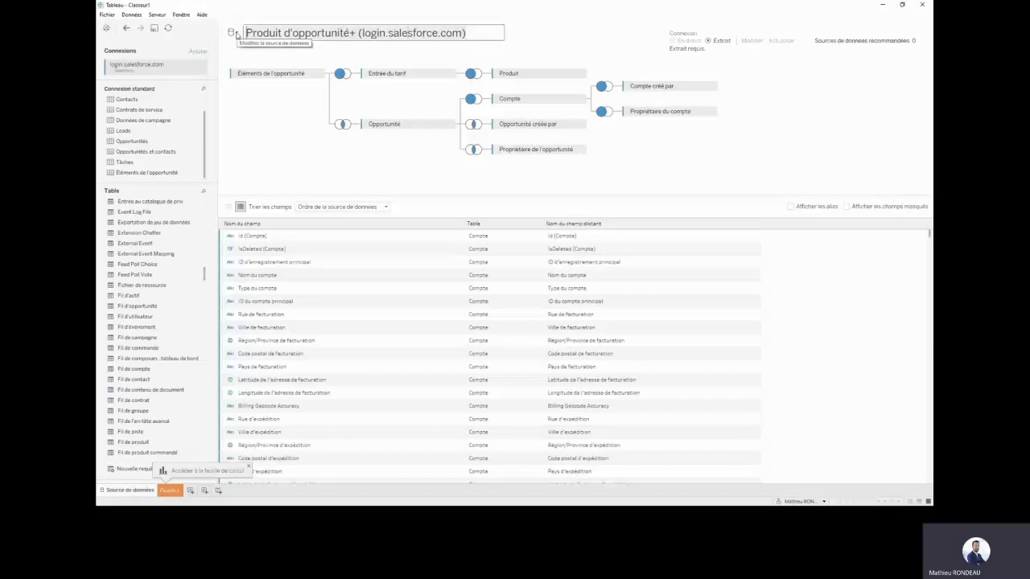
- Rename the data source to 'Elements de l'opportunité' and switch to Feuille 1 to build the extract
key("ctrl+a")
key("BackSpace")
type("Element")
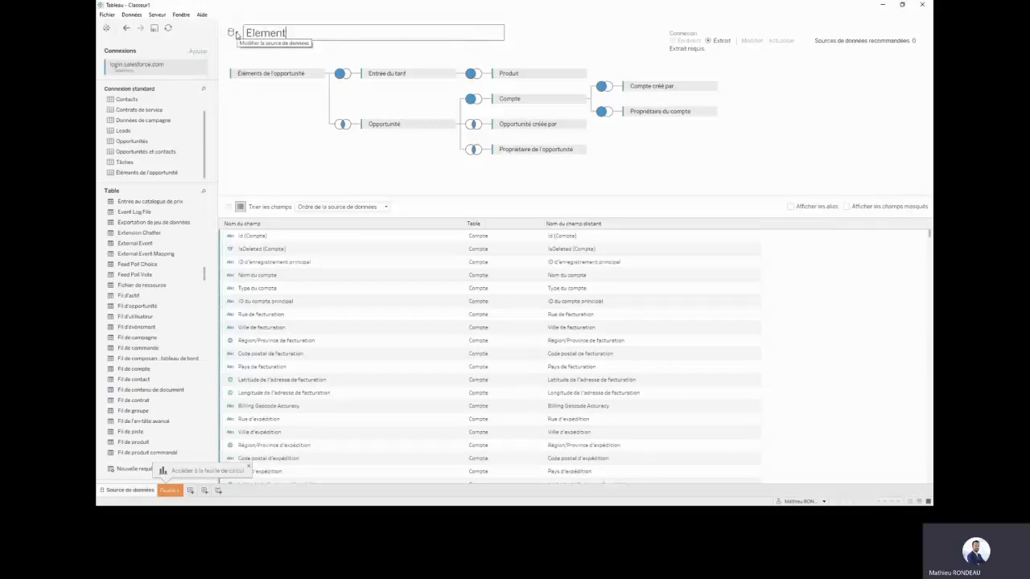
type("s de l'opportunité")
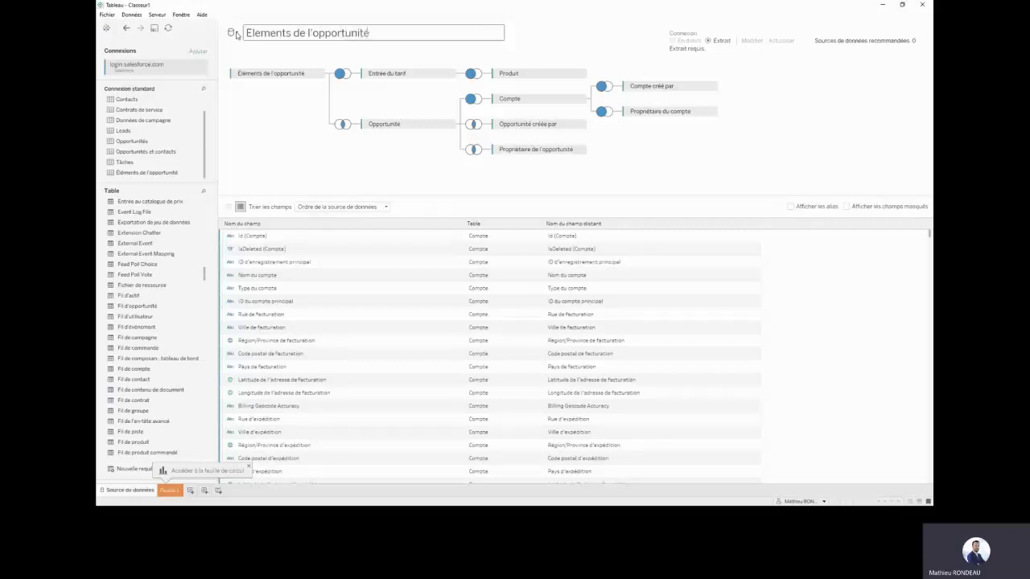
key("Return")
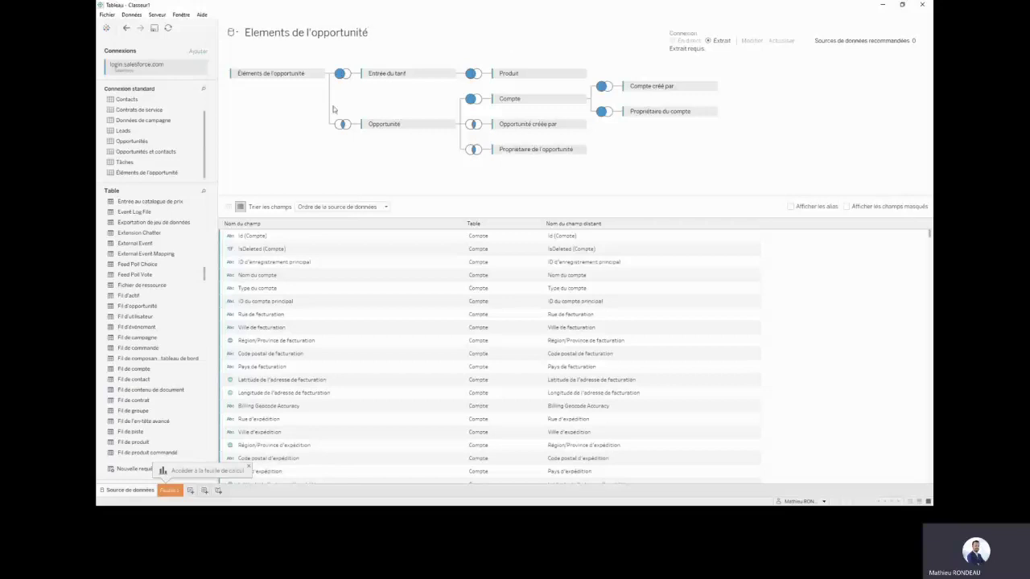
left_click(174, 494)
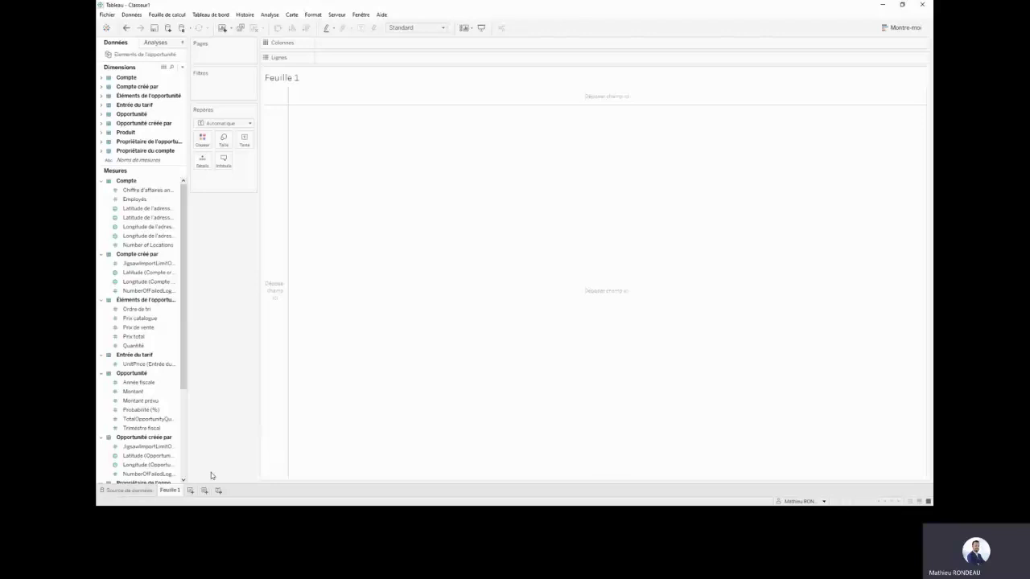
right_click(137, 57)
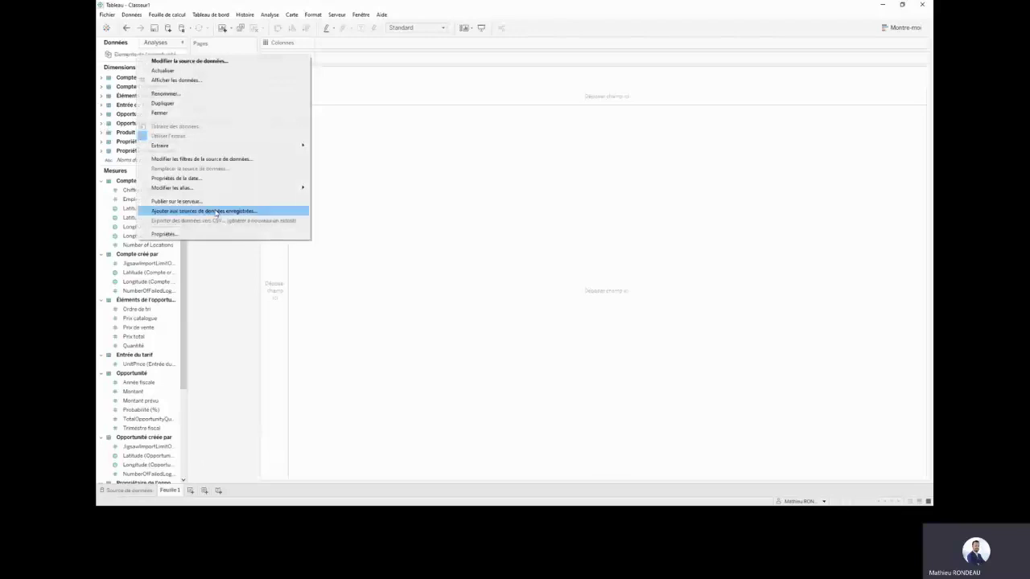
left_click(206, 204)
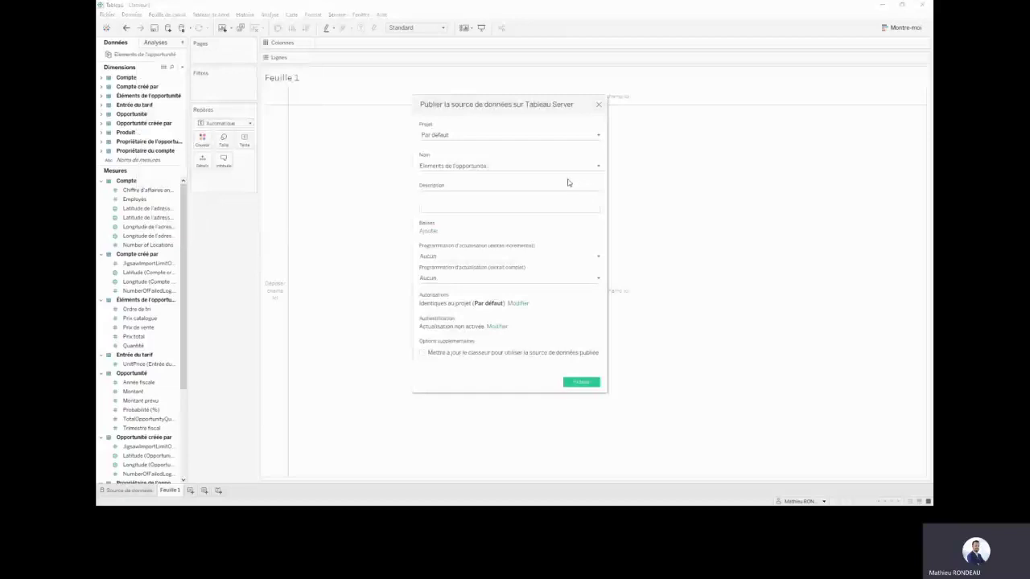
left_click(463, 257)
left_click(463, 265)
left_click(491, 281)
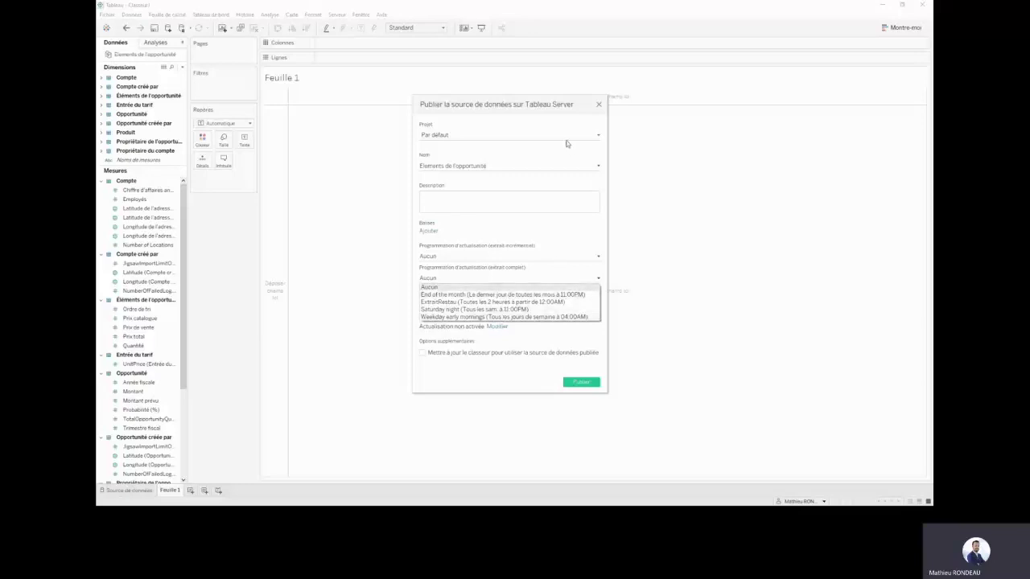
left_click(501, 112)
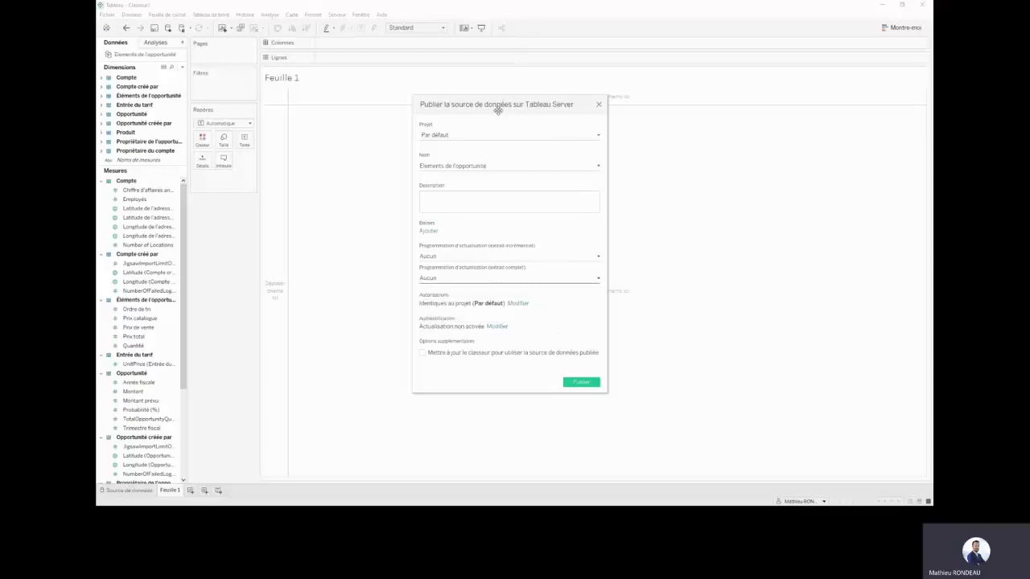
left_click(598, 107)
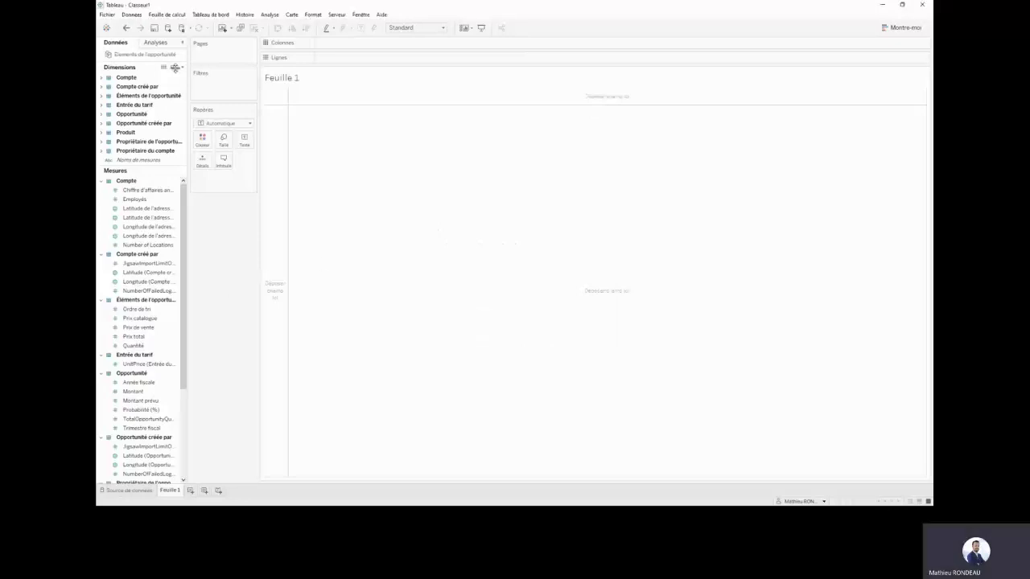
- Put Nom du compte on Lignes and Prix de vente on Colonnes as horizontal bars
left_click(175, 68)
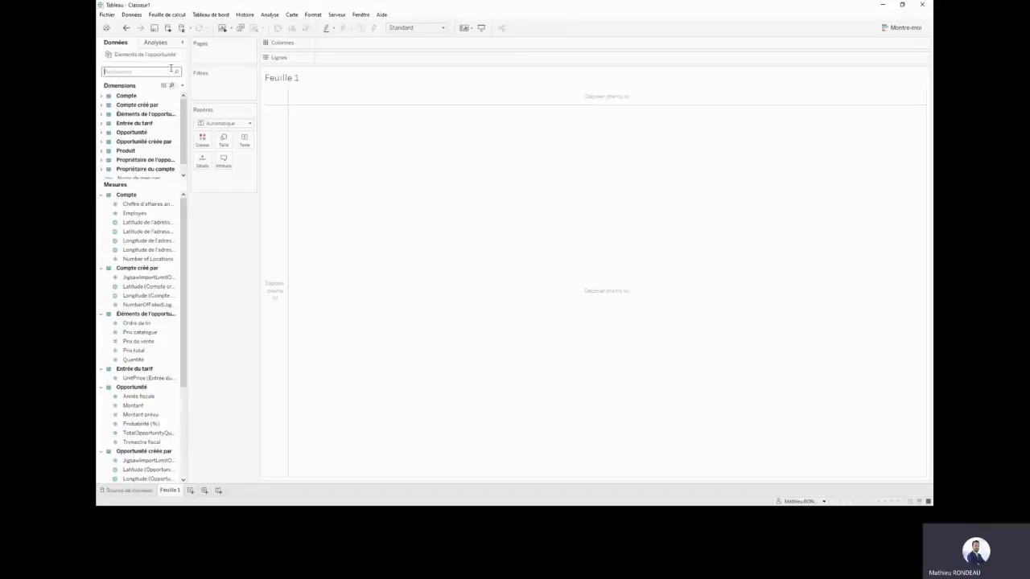
type("nom")
left_click_drag(147, 108, 276, 196)
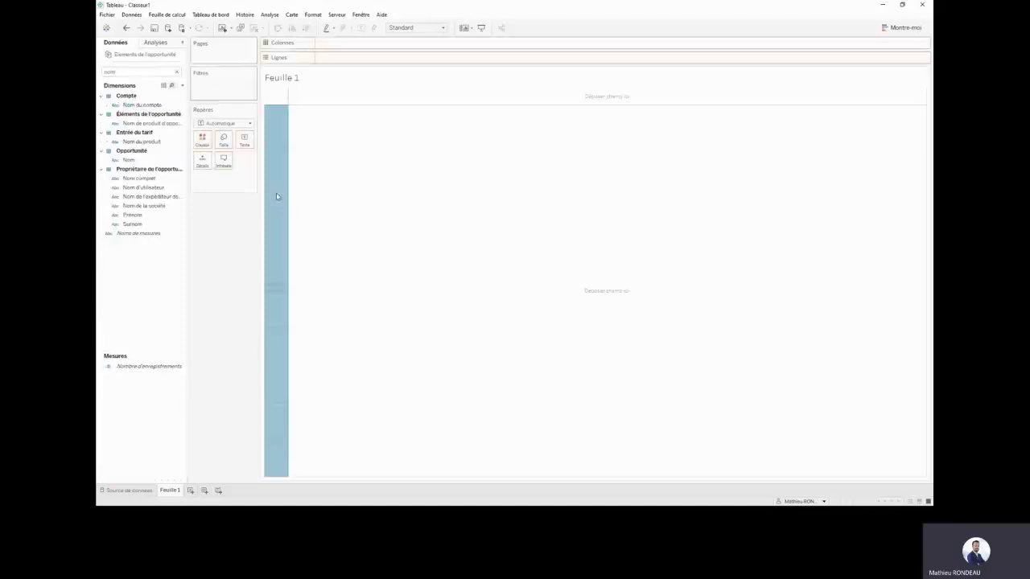
left_click(124, 73)
key("BackSpace")
key("BackSpace")
key("BackSpace")
type("pr")
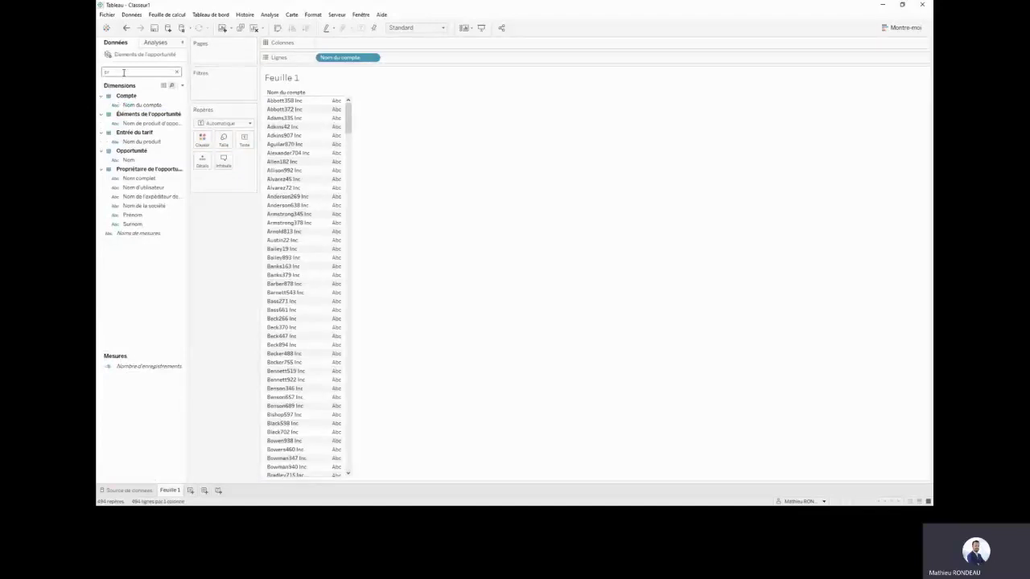
type("ex")
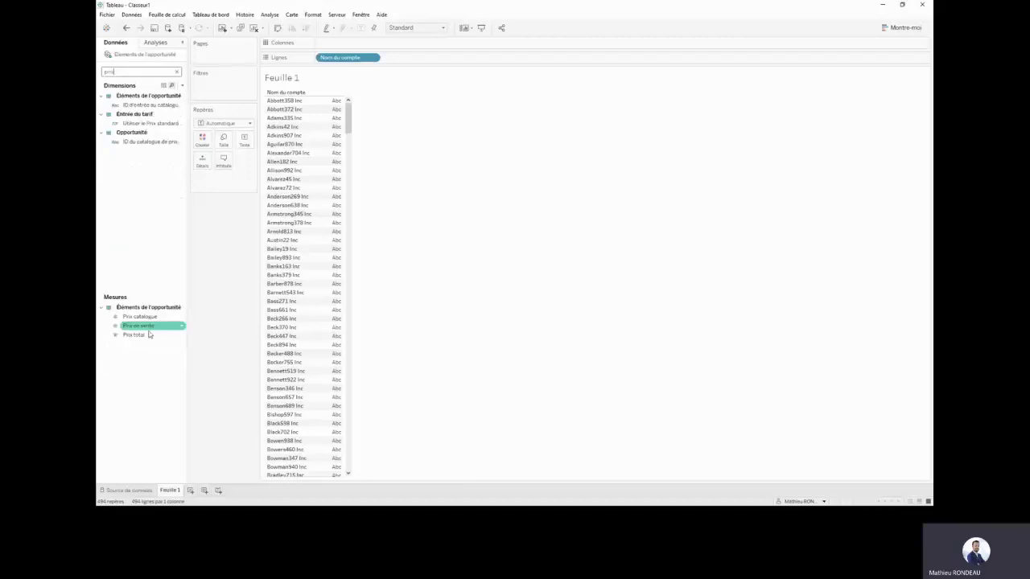
left_click_drag(139, 325, 359, 301)
left_click(905, 27)
left_click(860, 92)
left_click(904, 29)
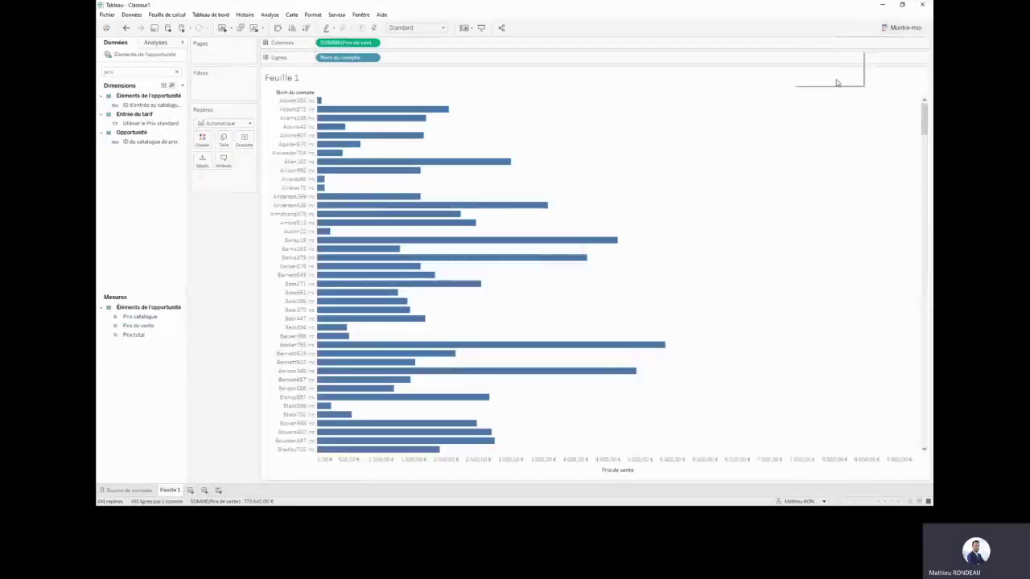
- Colour the bars by Probabilité (%), aggregated as Moyenne
left_click(126, 72)
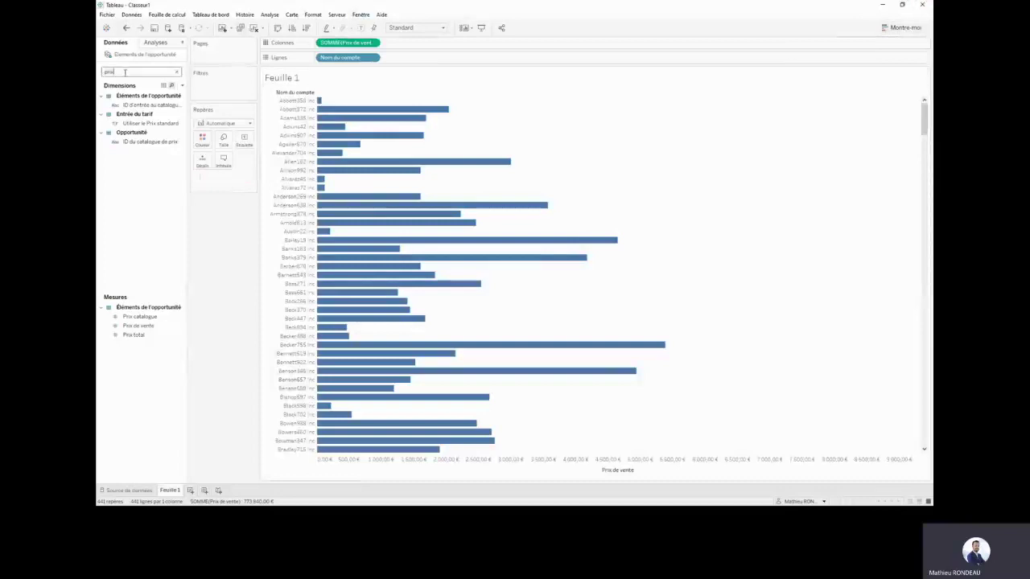
type("pro")
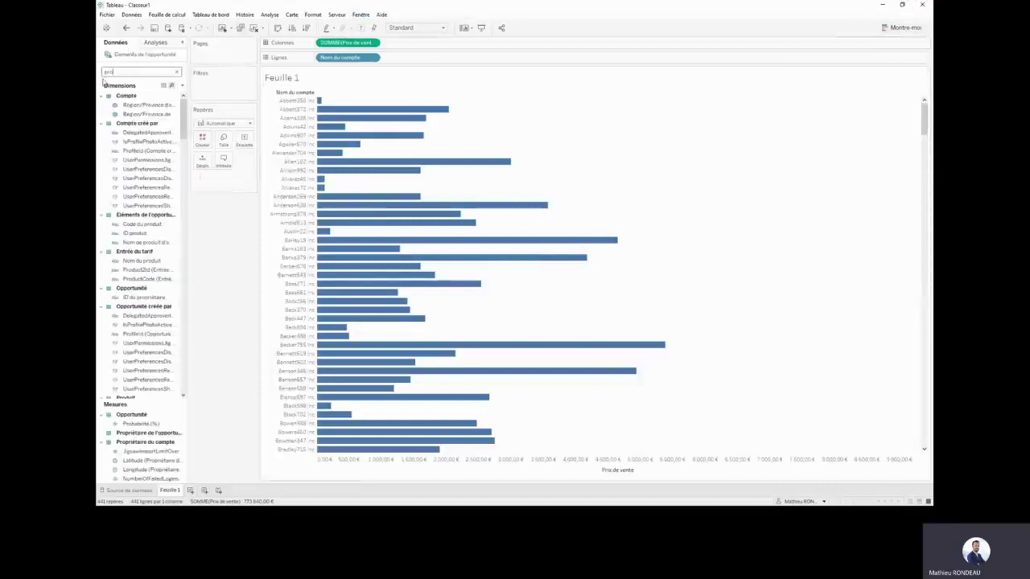
left_click_drag(143, 424, 202, 146)
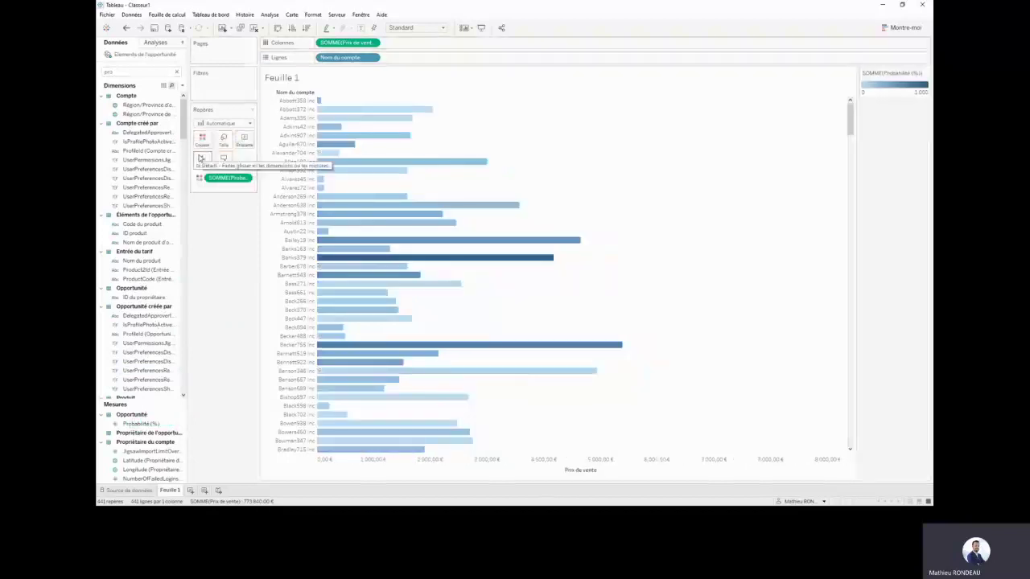
left_click(244, 177)
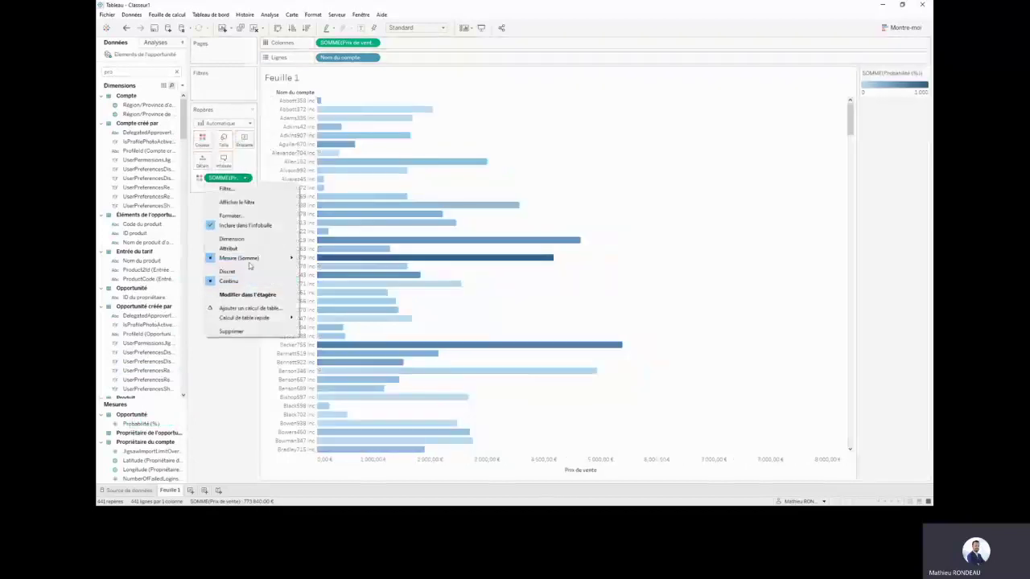
mouse_move(250, 258)
left_click(326, 270)
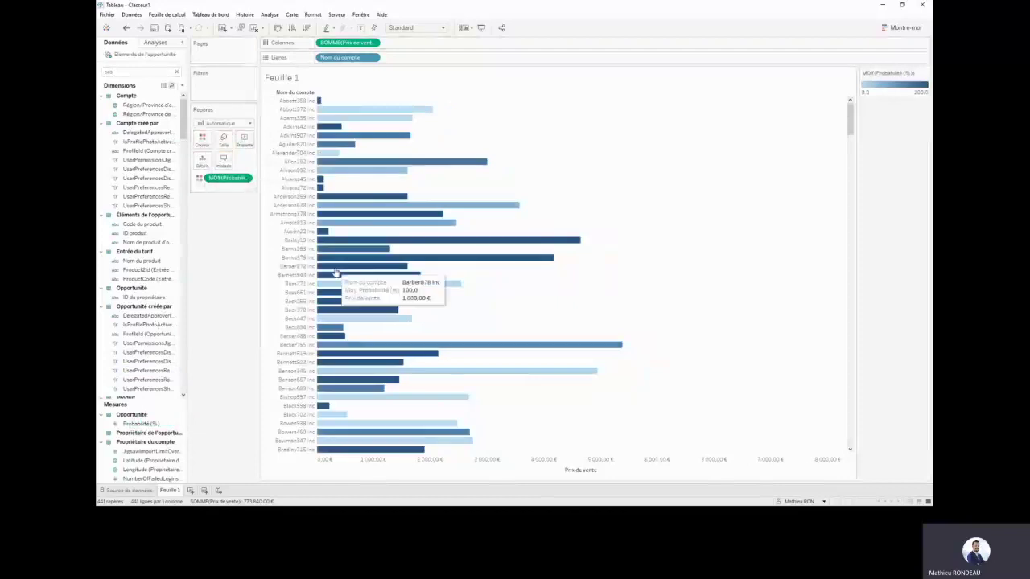